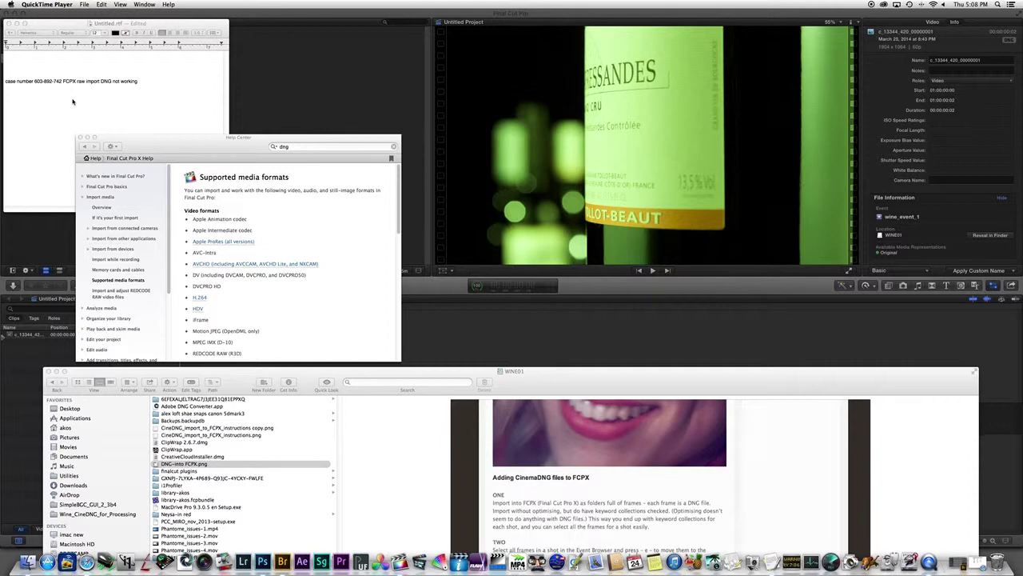
Step: Bring the notes document forward and reposition the Help Center window up and left
{"action": "left_click", "coordinate": [35, 81]}
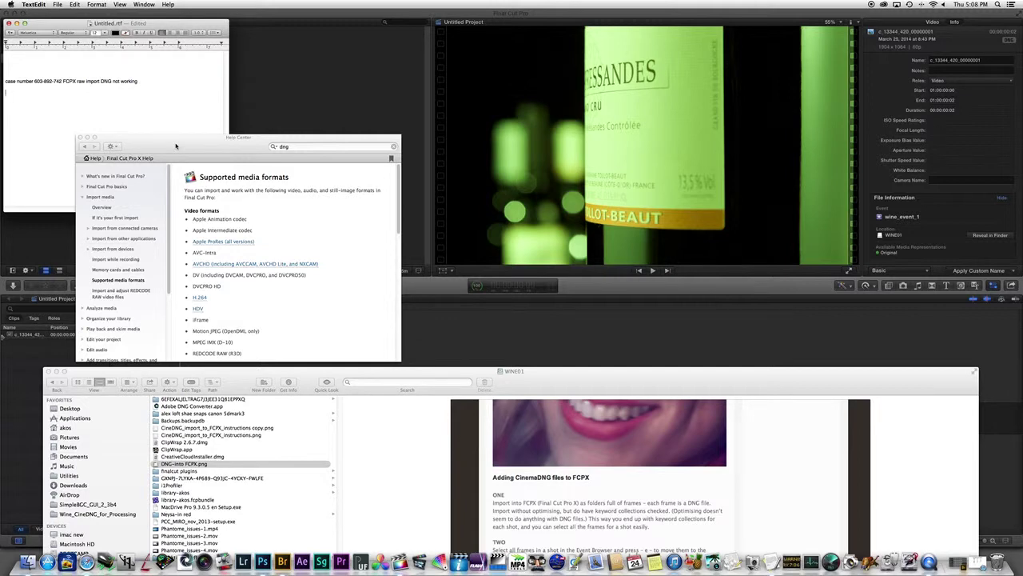
{"action": "left_click_drag", "start_coordinate": [176, 145], "coordinate": [204, 140]}
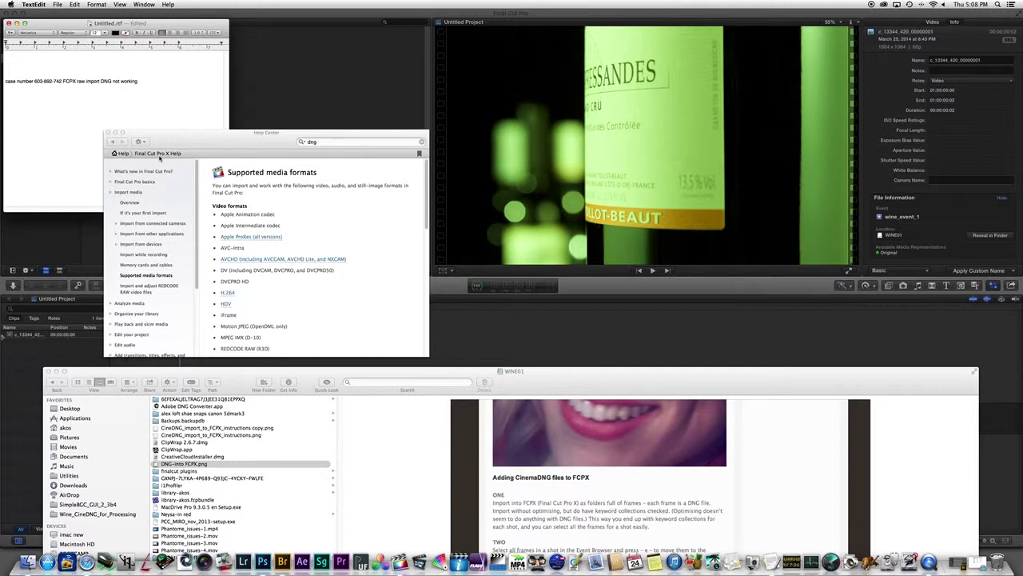
{"action": "left_click_drag", "start_coordinate": [197, 142], "coordinate": [176, 132]}
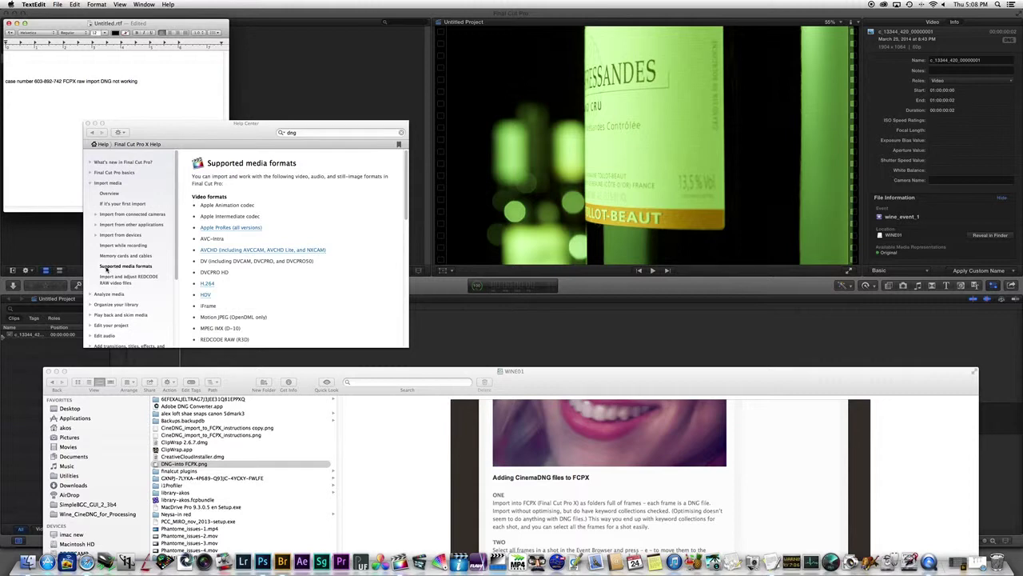
Step: Scroll Supported media formats to Still-image formats, highlight RAW, then switch to Final Cut Pro
{"action": "left_click", "coordinate": [116, 268]}
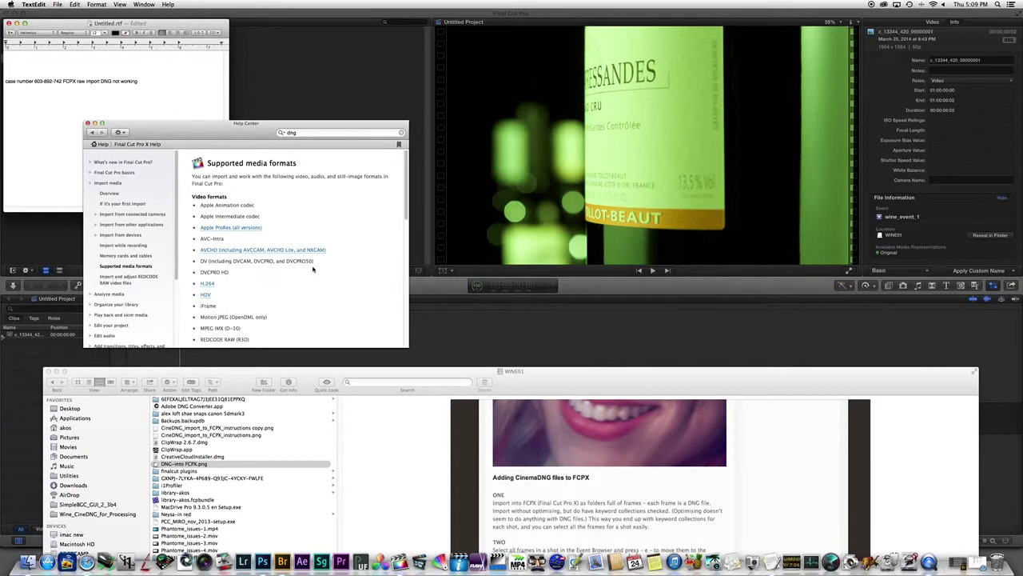
{"action": "scroll", "coordinate": [322, 277], "scroll_direction": "down", "scroll_amount": 5}
{"action": "scroll", "coordinate": [321, 277], "scroll_direction": "down", "scroll_amount": 1}
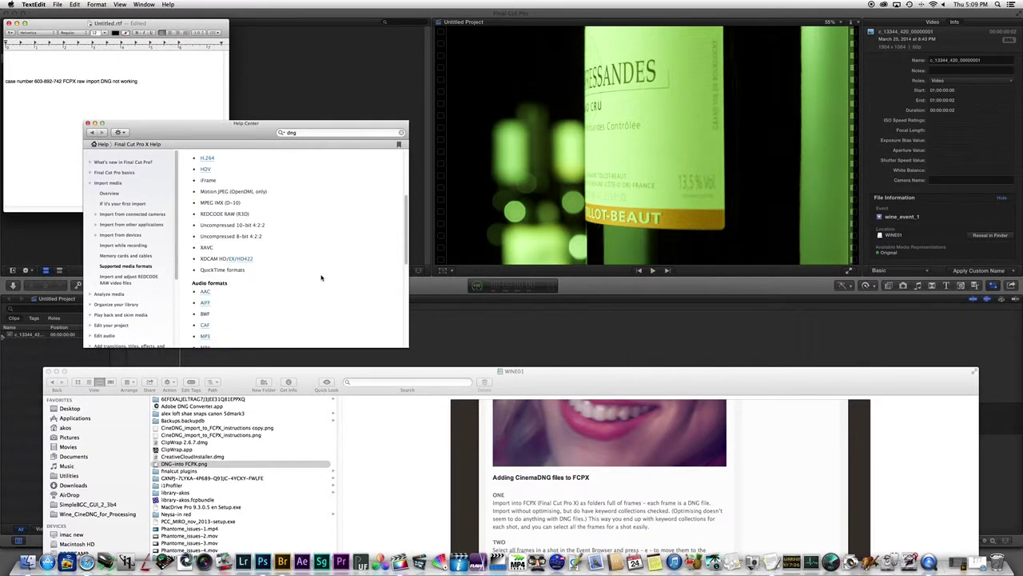
{"action": "scroll", "coordinate": [321, 277], "scroll_direction": "down", "scroll_amount": 7}
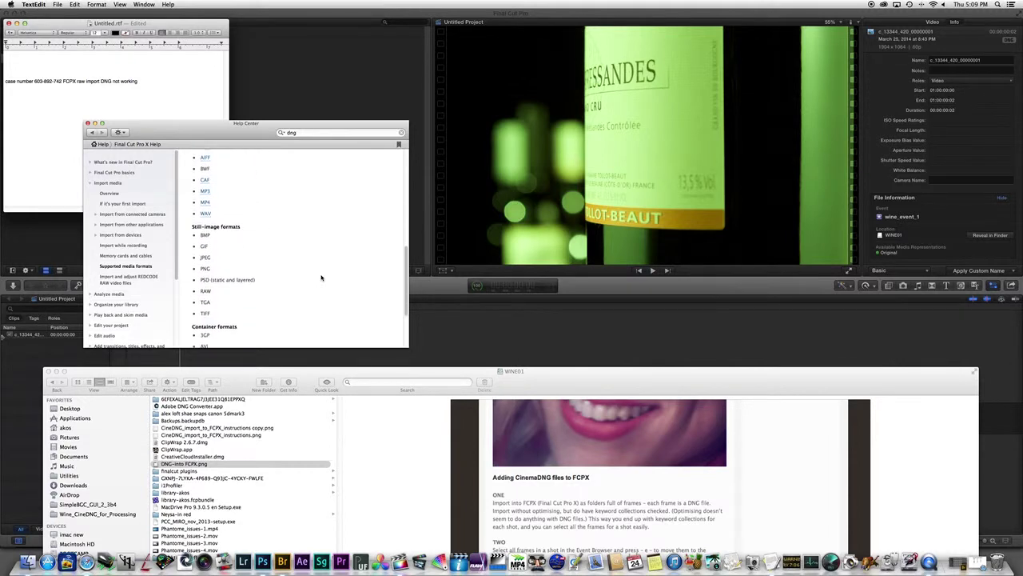
{"action": "scroll", "coordinate": [321, 277], "scroll_direction": "down", "scroll_amount": 1}
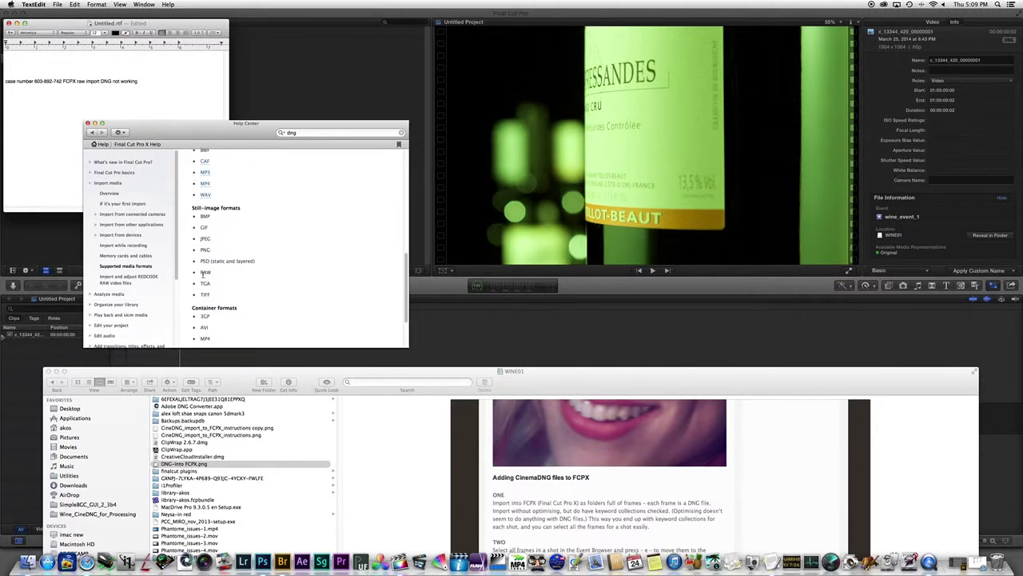
{"action": "double_click", "coordinate": [205, 272]}
{"action": "key", "text": "super+Tab"}
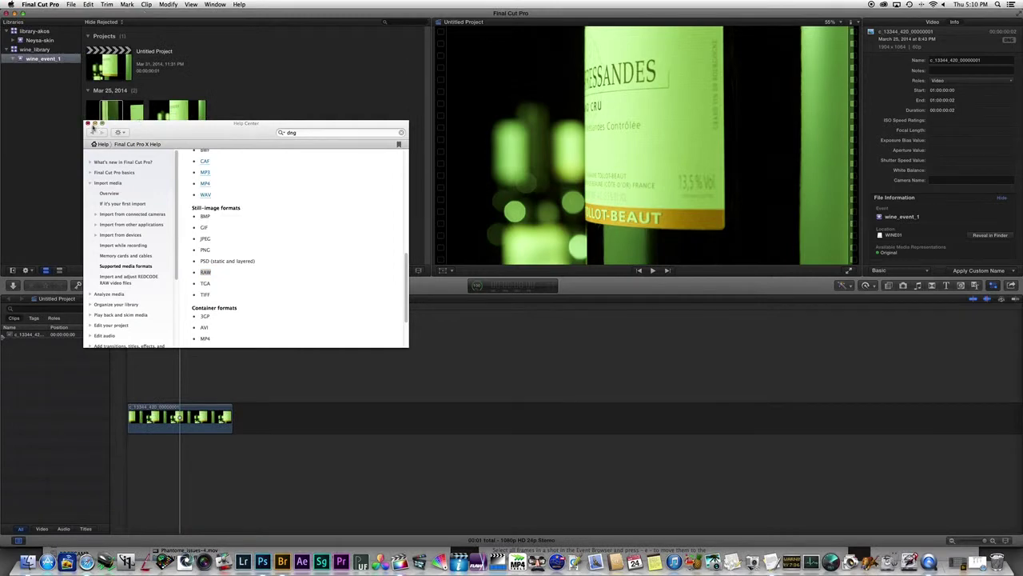
Step: Minimize Help Center and show the first wine_event_1 clip in the viewer
{"action": "left_click", "coordinate": [94, 125]}
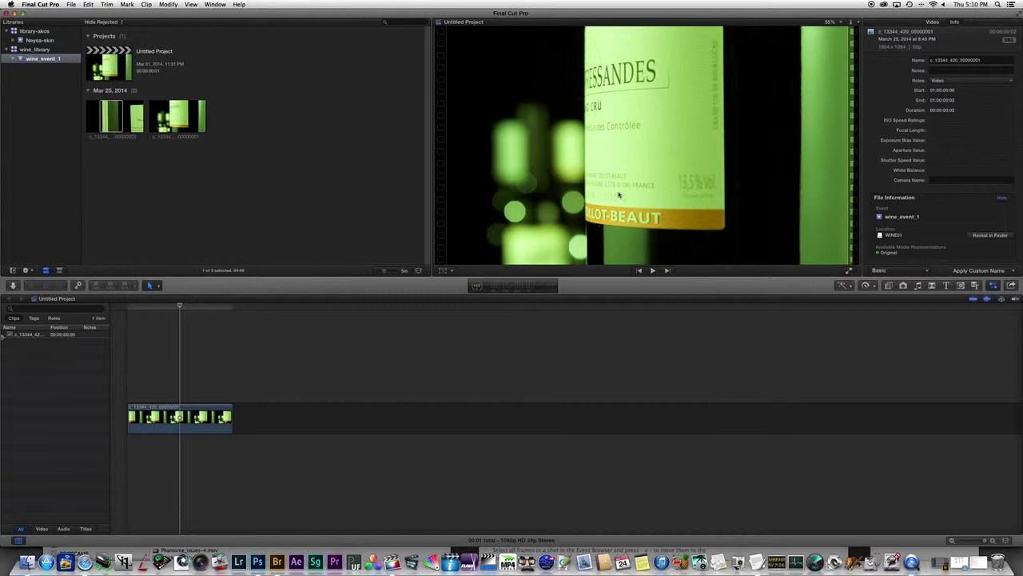
{"action": "left_click", "coordinate": [110, 126]}
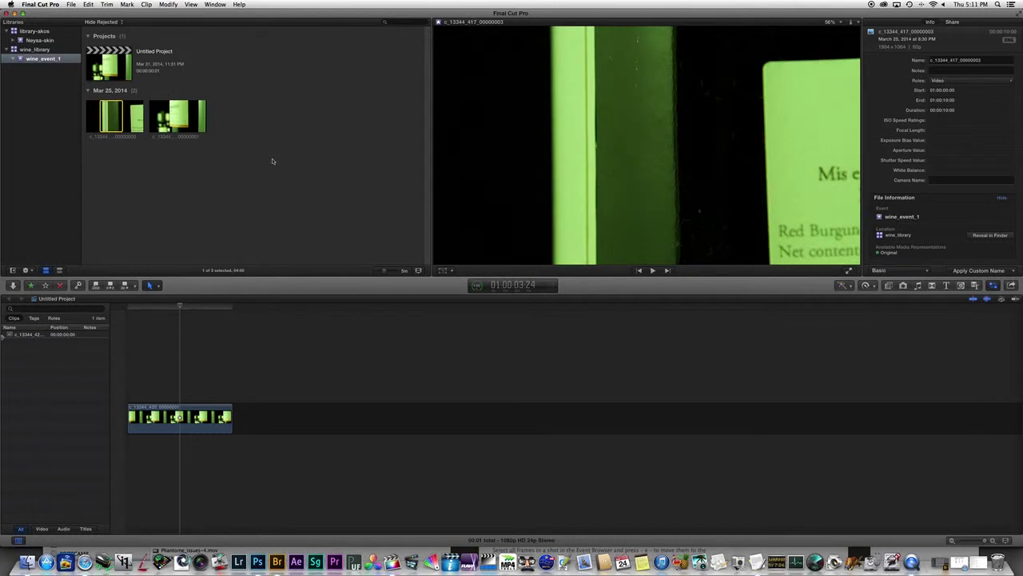
Step: Scrub the playhead back and forth through the wine bottle clip in Untitled Project
{"action": "left_click", "coordinate": [178, 389]}
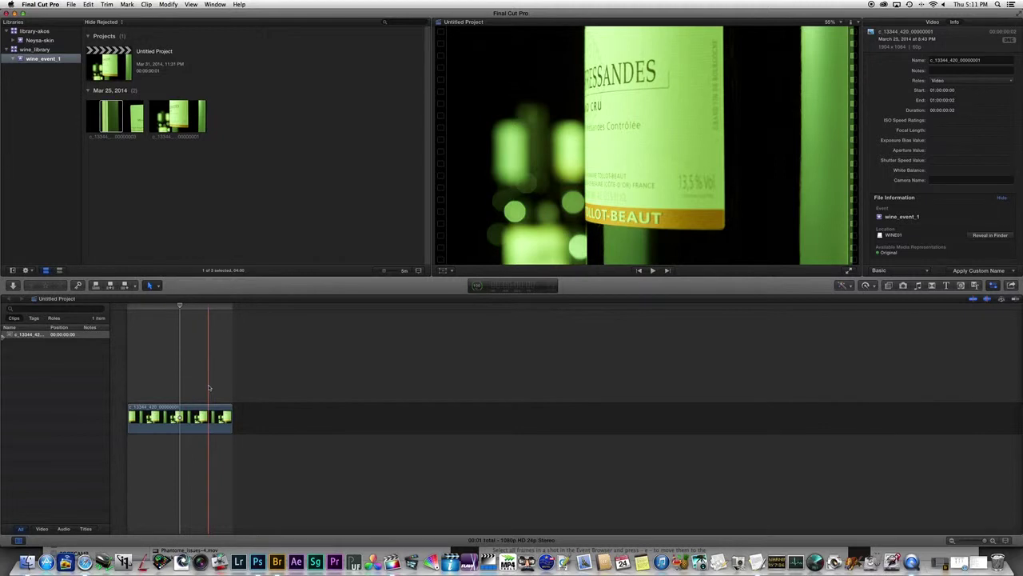
{"action": "left_click", "coordinate": [197, 307]}
{"action": "mouse_move", "coordinate": [198, 307]}
{"action": "left_mouse_down"}
{"action": "mouse_move", "coordinate": [168, 307]}
{"action": "mouse_move", "coordinate": [183, 307]}
{"action": "left_mouse_up"}
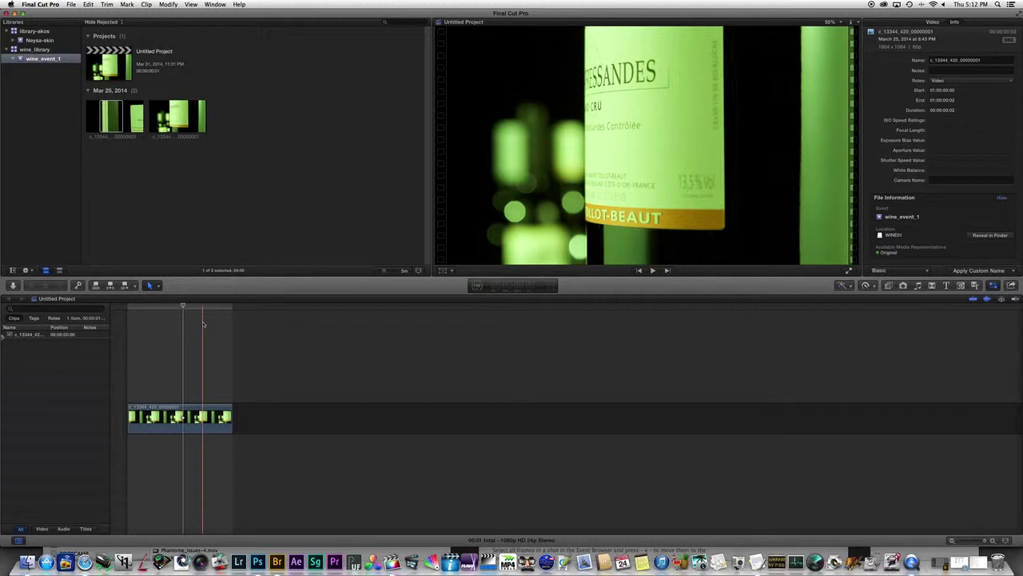
Step: Open c_13344_417_00001560.dng in Camera Raw through Photoshop's File > Open
{"action": "left_click", "coordinate": [257, 562]}
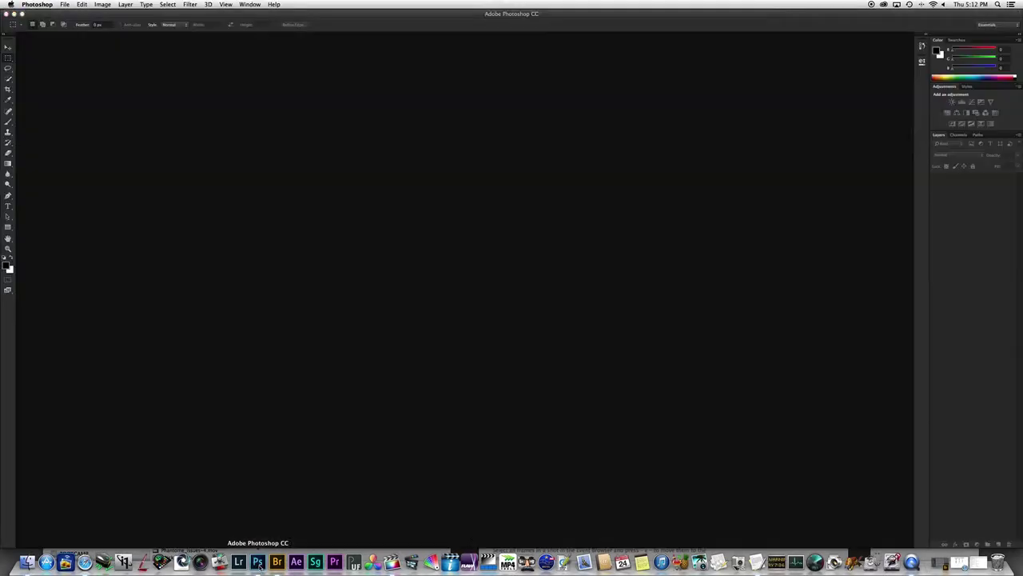
{"action": "left_click", "coordinate": [65, 5]}
{"action": "mouse_move", "coordinate": [72, 52]}
{"action": "left_click", "coordinate": [74, 21]}
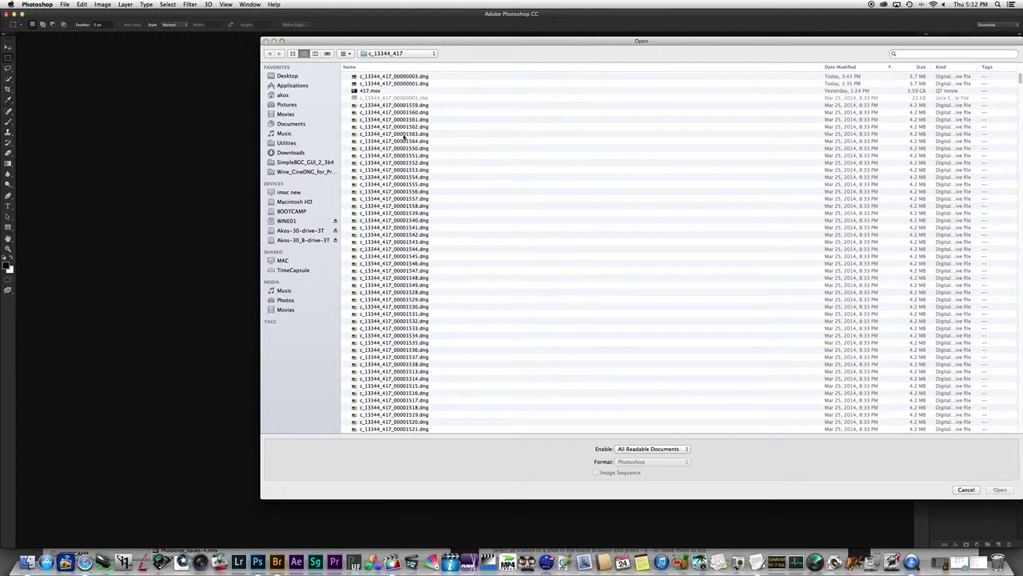
{"action": "left_click", "coordinate": [353, 113]}
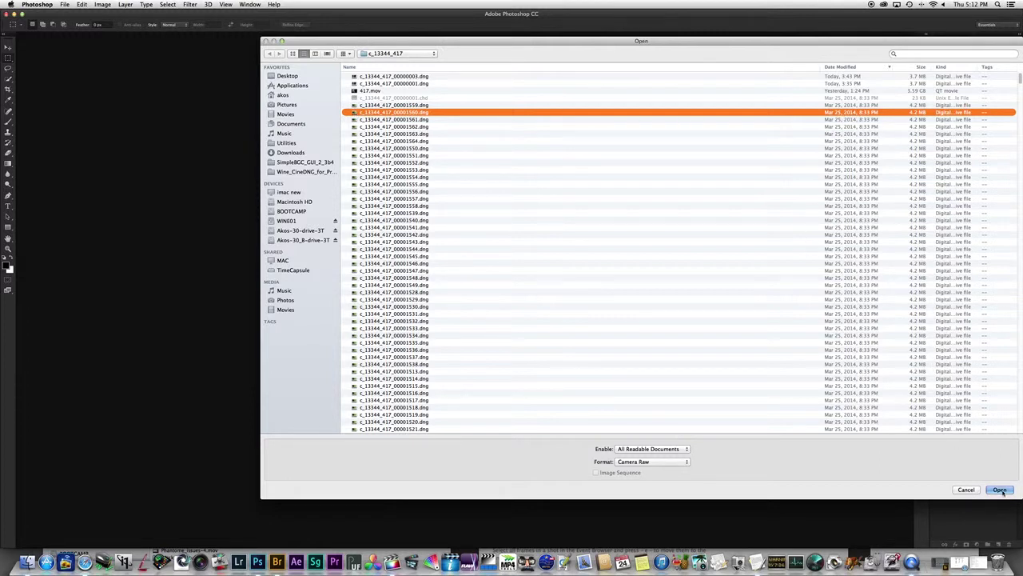
{"action": "key", "text": "Return"}
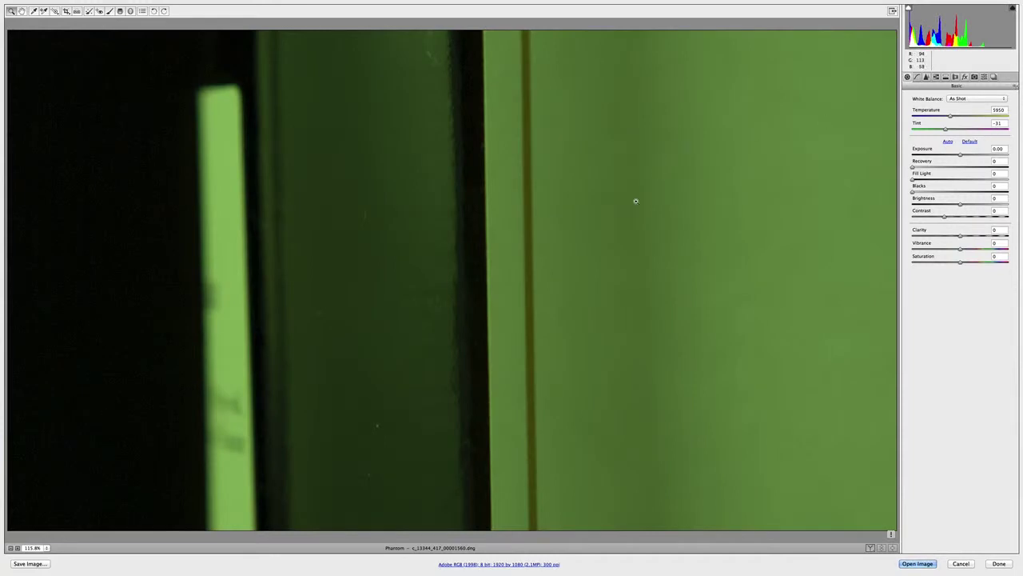
Step: Apply preset c_13344_418_00002303 (Temperature 4750, Tint +94) and review the Basic sliders
{"action": "left_click", "coordinate": [984, 77]}
{"action": "left_click", "coordinate": [937, 107]}
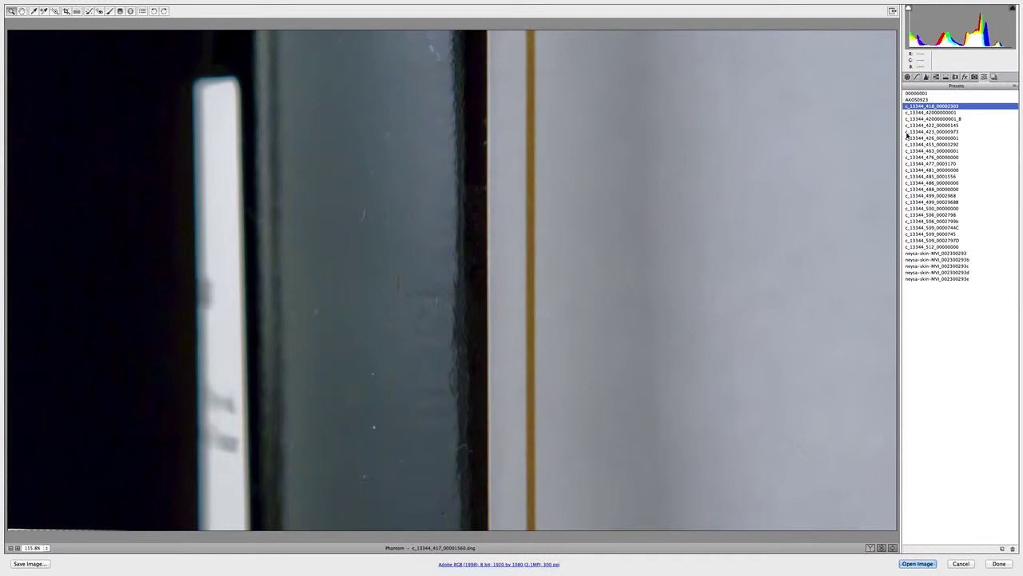
{"action": "left_click", "coordinate": [907, 77]}
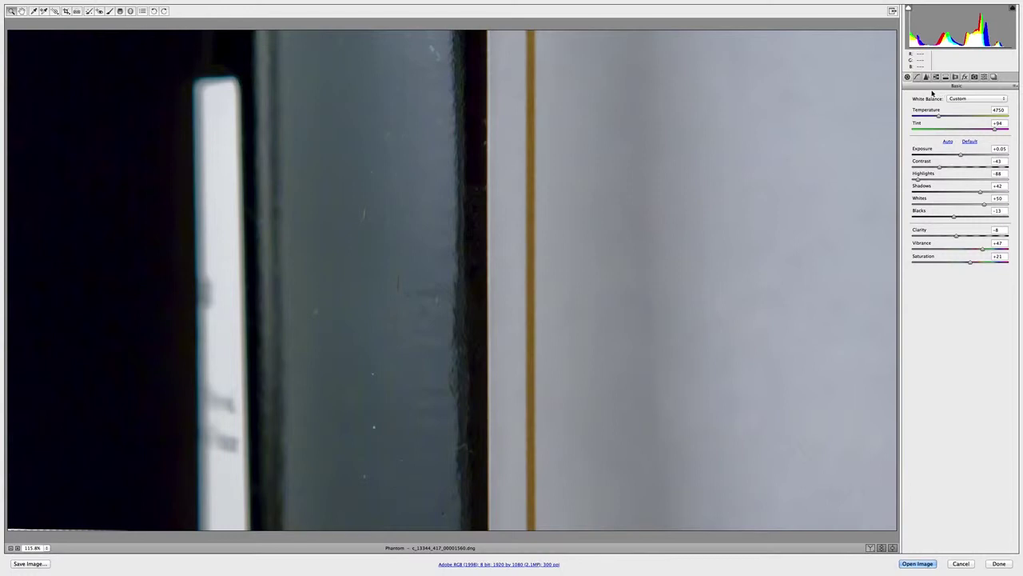
Step: Run Update DNG Previews with a Full Size embedded JPEG preview
{"action": "left_click", "coordinate": [1015, 86]}
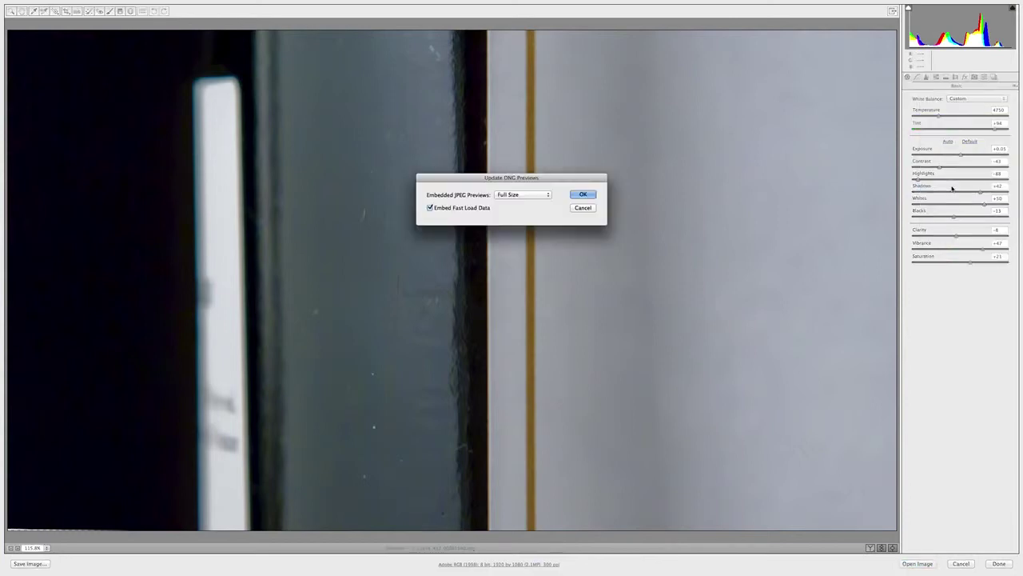
{"action": "left_click", "coordinate": [516, 195]}
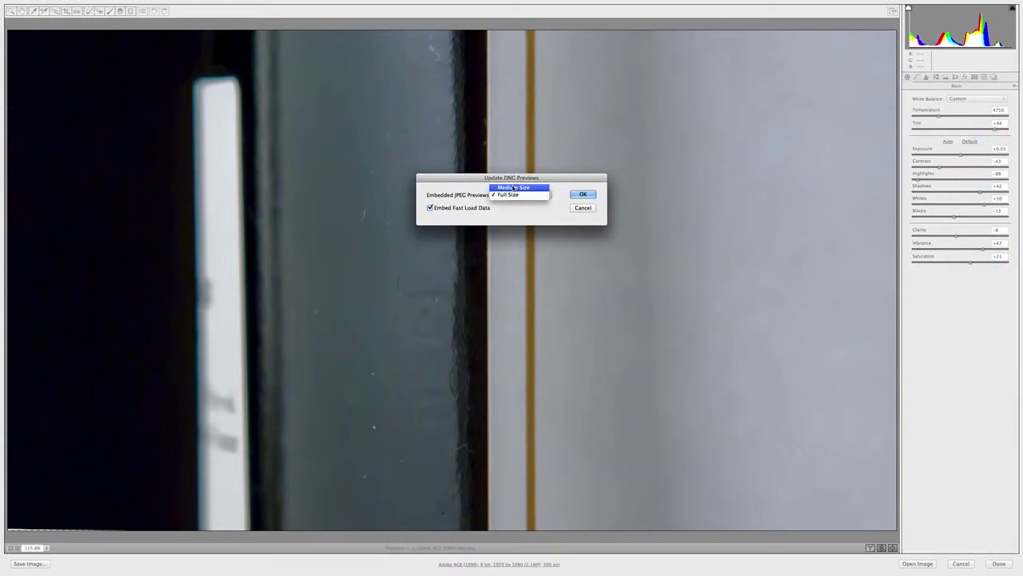
{"action": "left_click", "coordinate": [509, 195]}
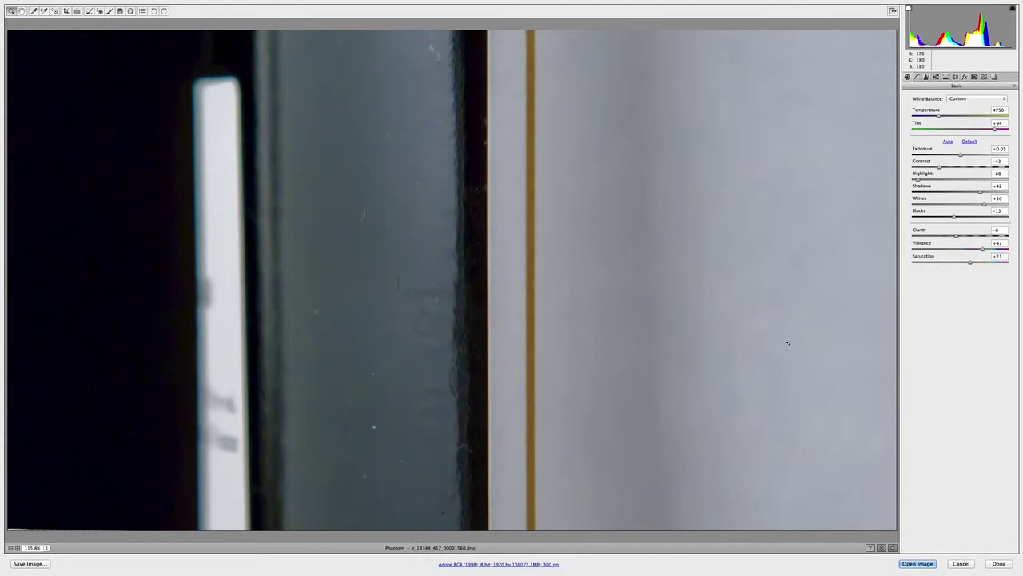
Step: Close Camera Raw, minimize Photoshop, and open Import Media for the wine_event_1 event
{"action": "left_click", "coordinate": [1000, 564]}
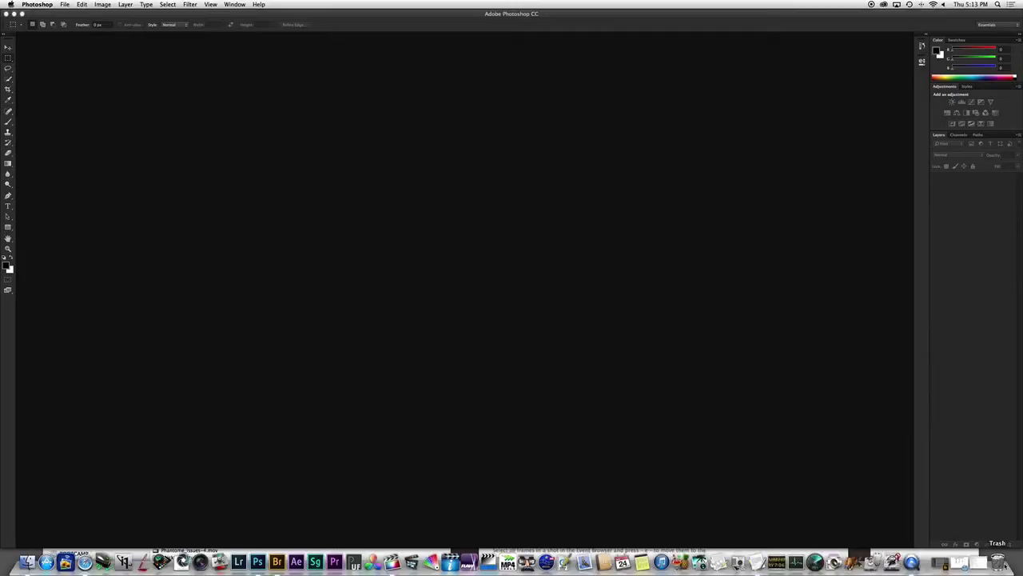
{"action": "left_click", "coordinate": [14, 14]}
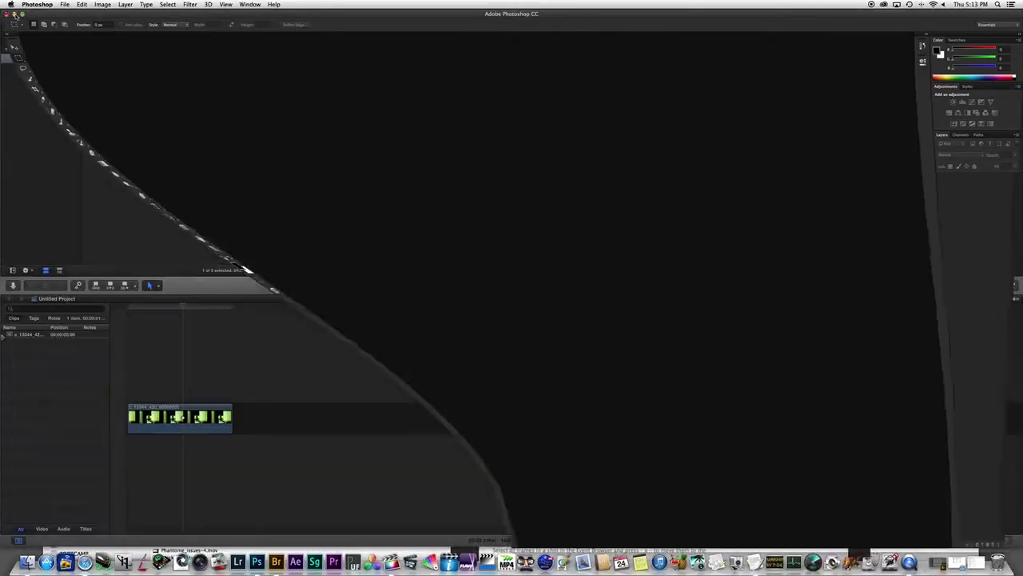
{"action": "left_click", "coordinate": [165, 16]}
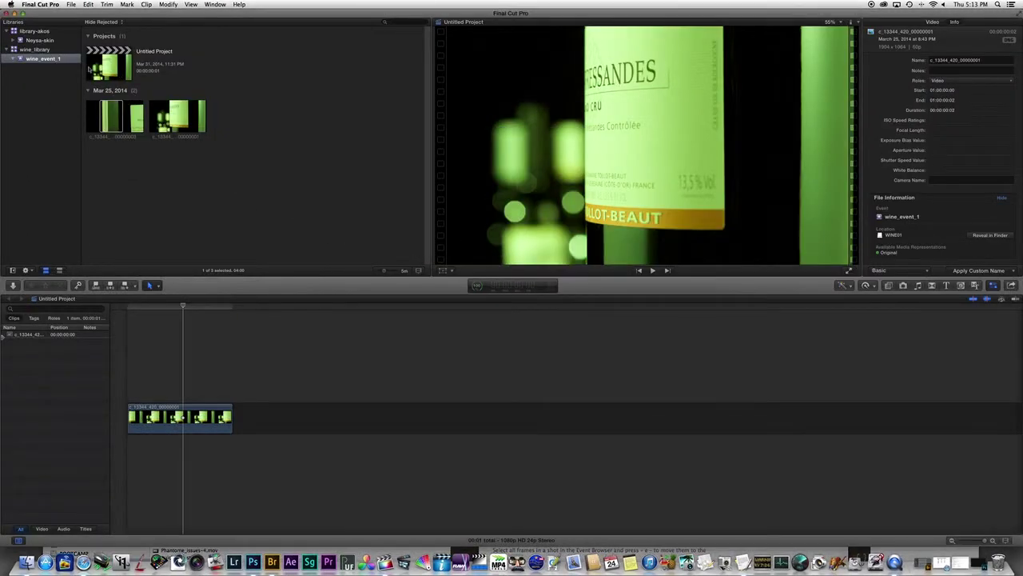
{"action": "right_click", "coordinate": [20, 59]}
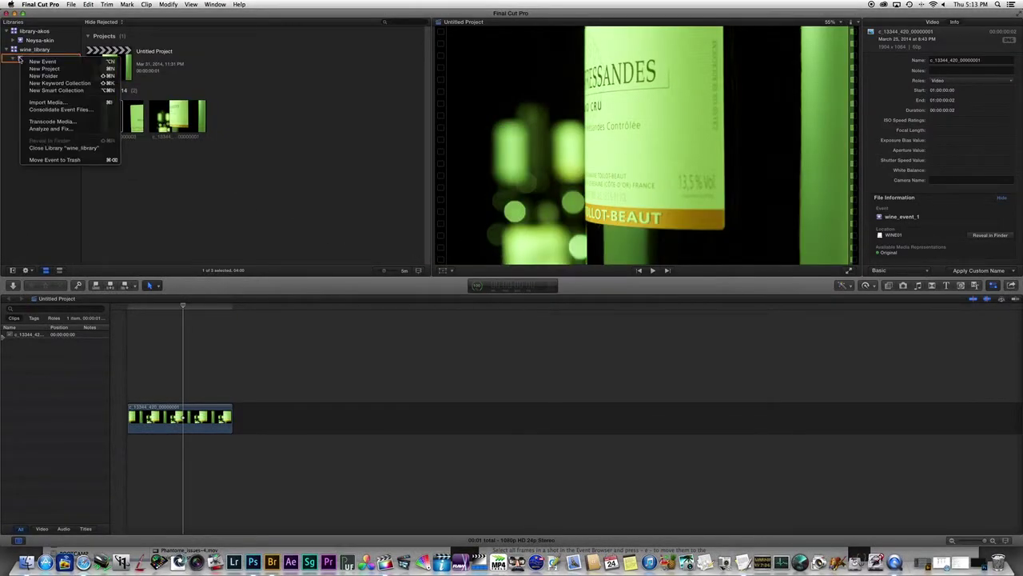
{"action": "left_click", "coordinate": [45, 103]}
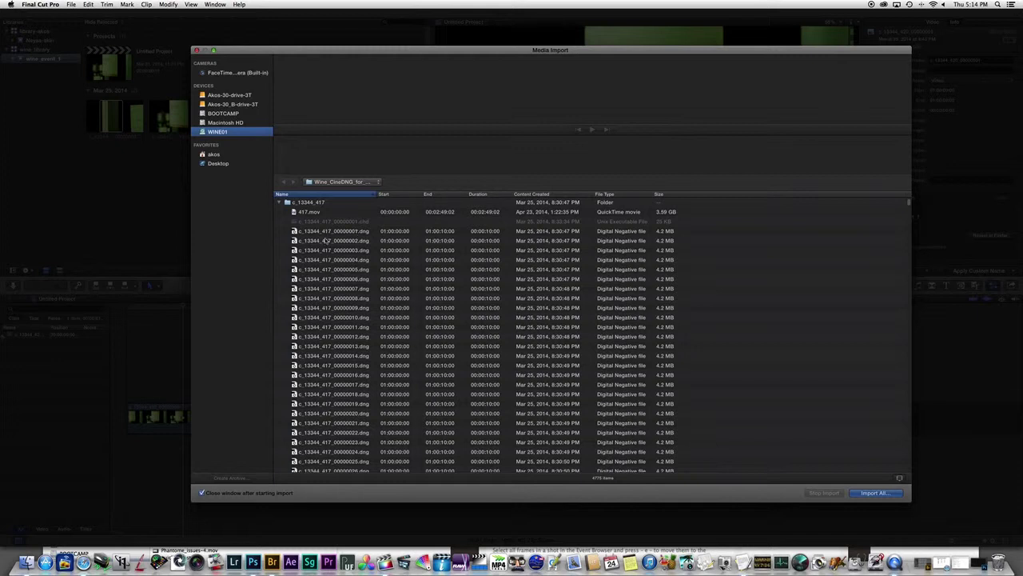
Step: Import the first eight c_13344_417 DNG frames, through 00000008, into the existing wine_event_1 event
{"action": "left_click", "coordinate": [294, 234]}
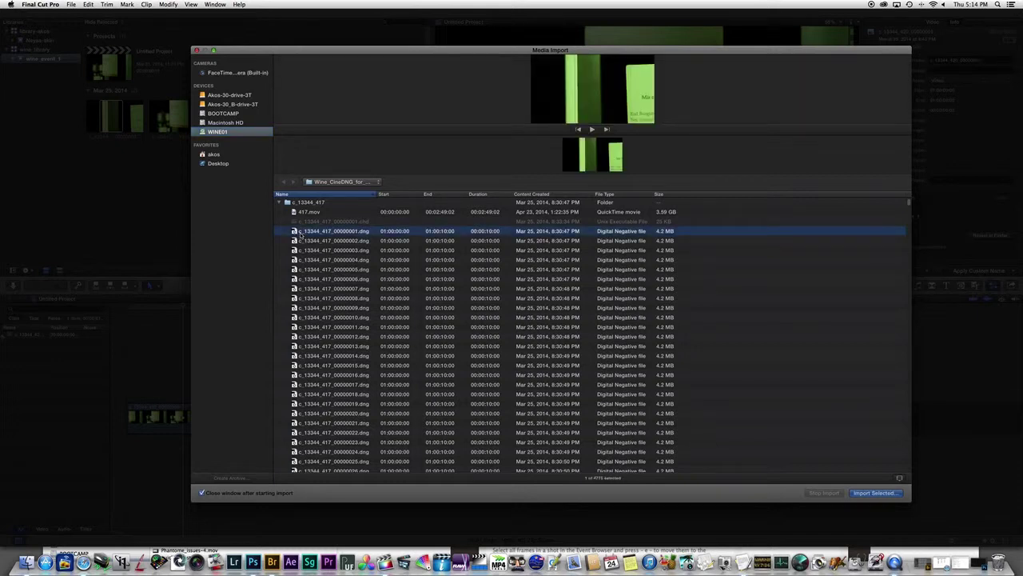
{"action": "left_click", "coordinate": [294, 288], "text": "shift"}
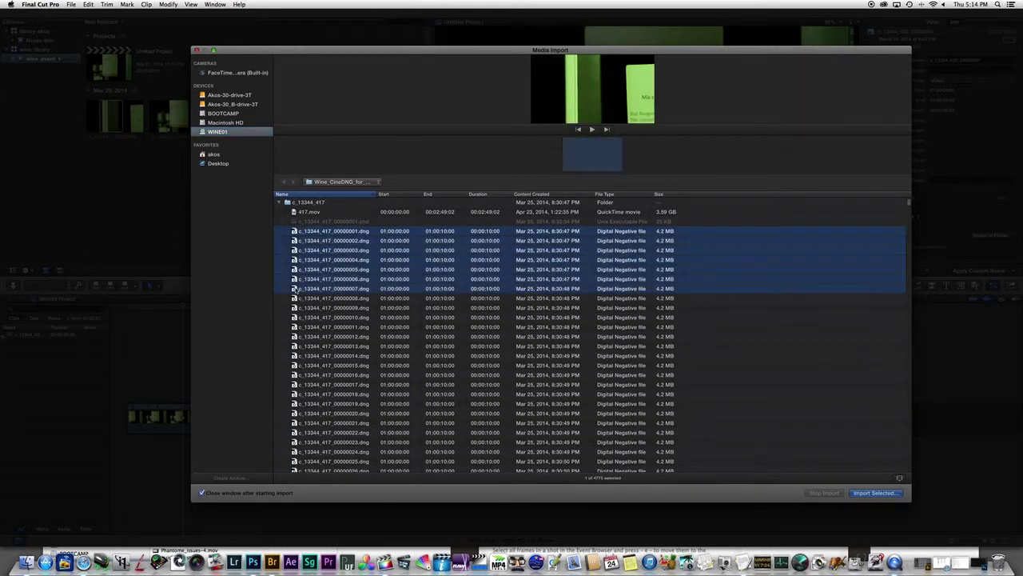
{"action": "left_click", "coordinate": [295, 298], "text": "shift"}
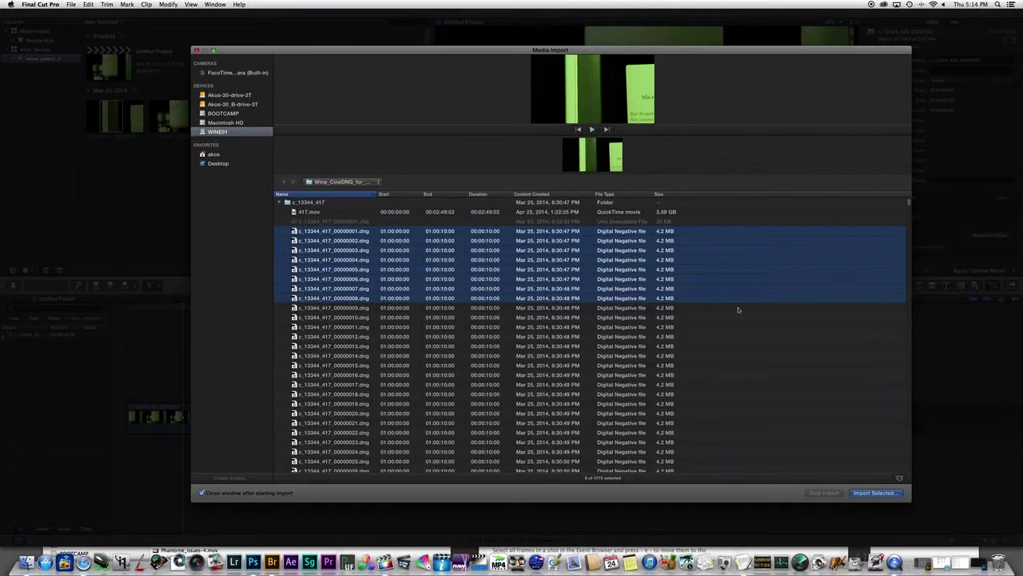
{"action": "left_click", "coordinate": [875, 492]}
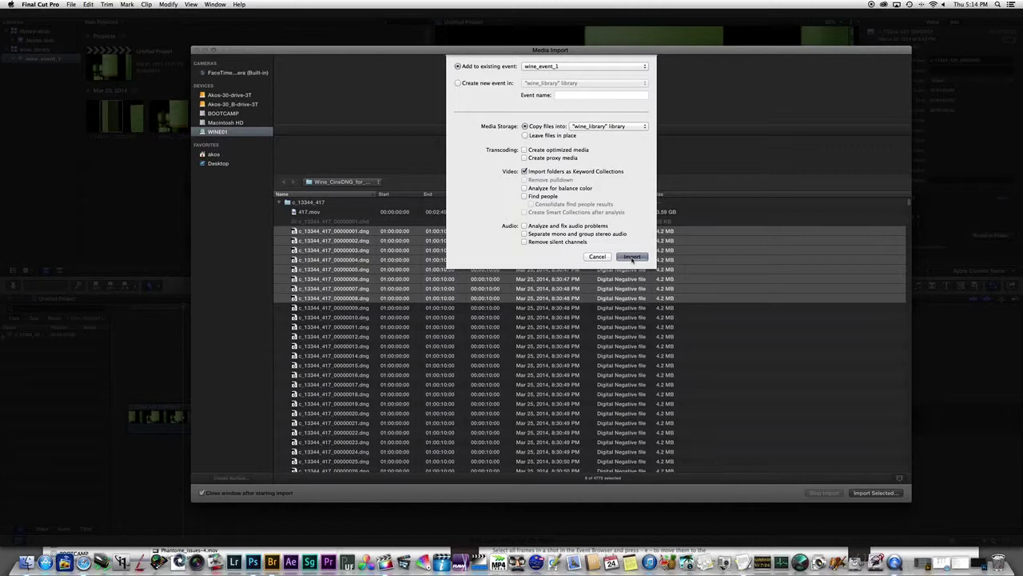
{"action": "left_click", "coordinate": [631, 257]}
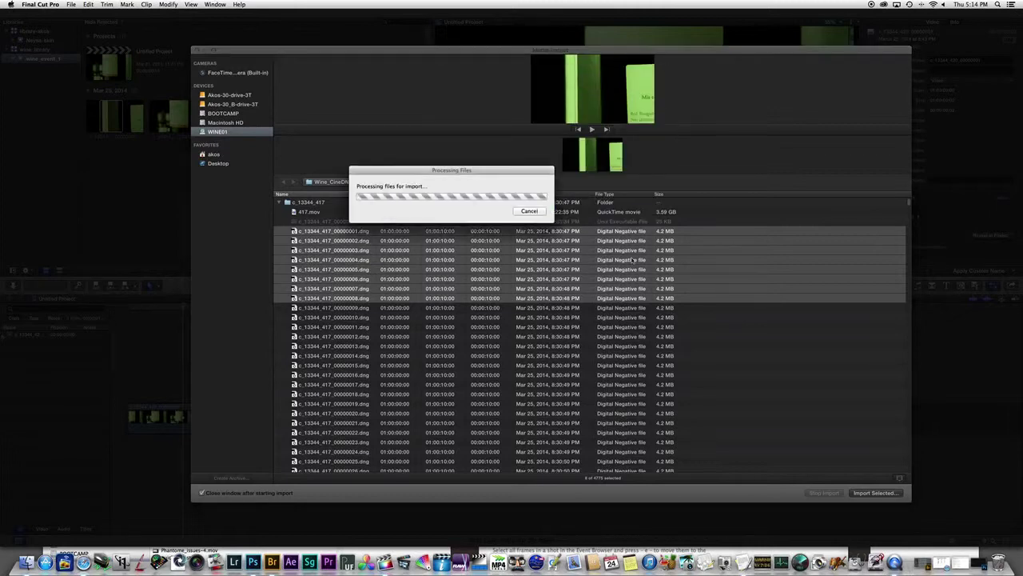